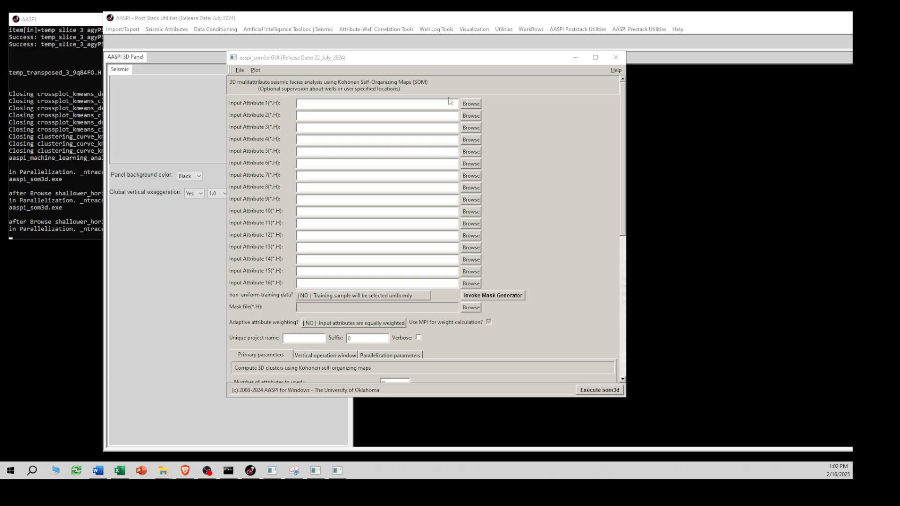
# - Load energy_ratio_similarity__exercise1_0_broadband.H as Input Attribute 1 of the SOM analysis
pyautogui.click(470, 105)
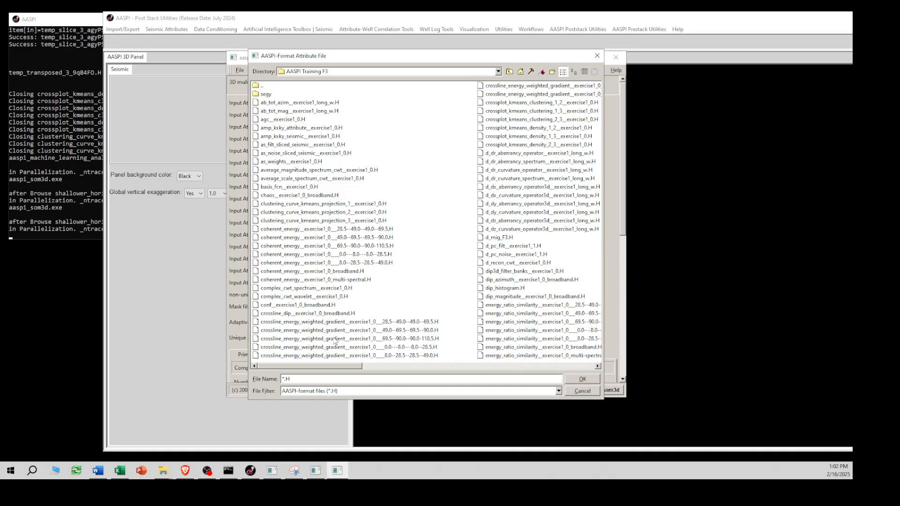
pyautogui.moveTo(339, 366); pyautogui.dragTo(374, 371)
pyautogui.click(422, 348)
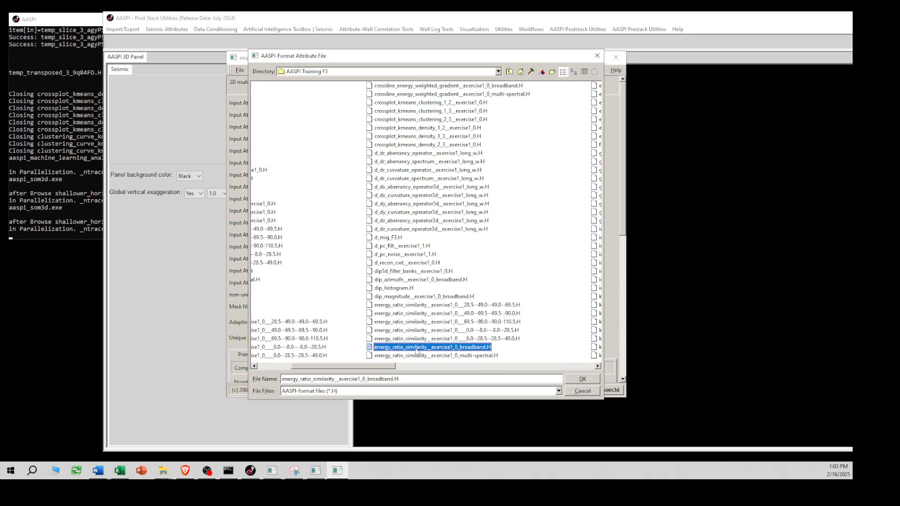
pyautogui.click(581, 379)
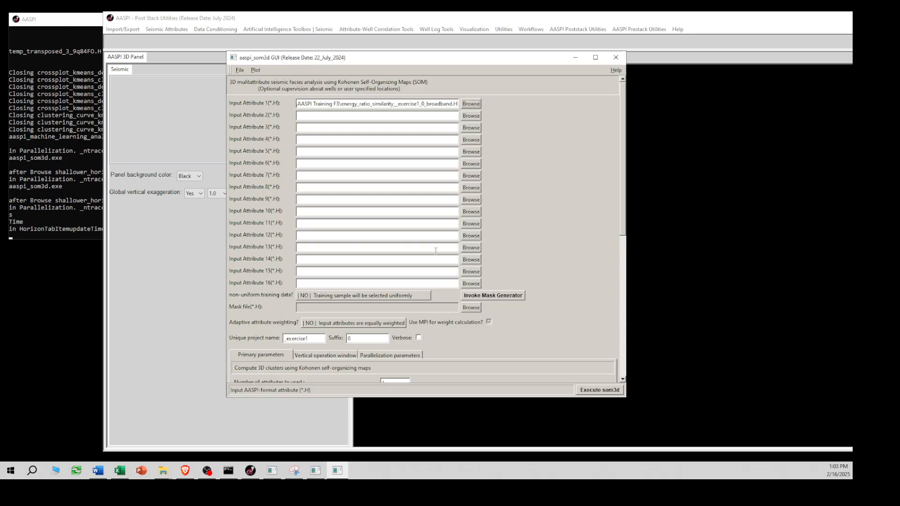
# - Load glcm_energy__exercise1_0.H from the AASPI Training F3 folder as Input Attribute 2
pyautogui.click(471, 116)
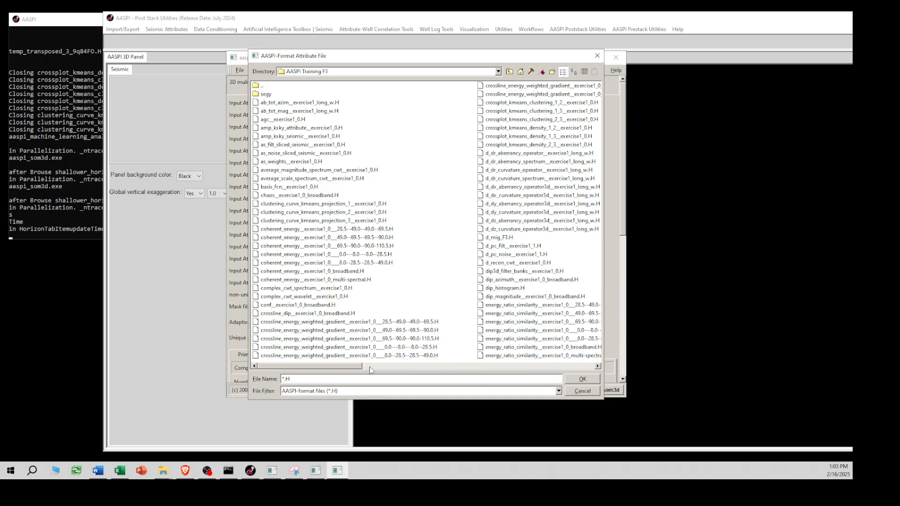
pyautogui.moveTo(347, 365); pyautogui.dragTo(447, 367)
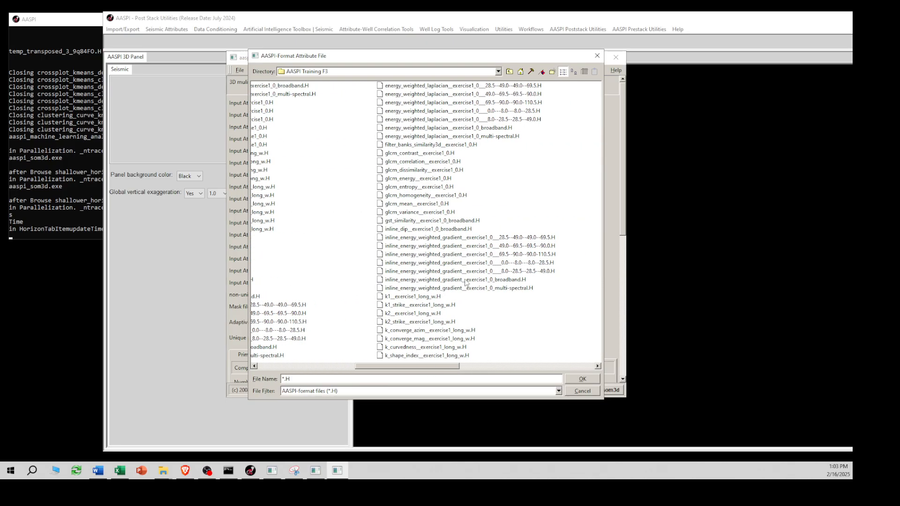
pyautogui.click(405, 178)
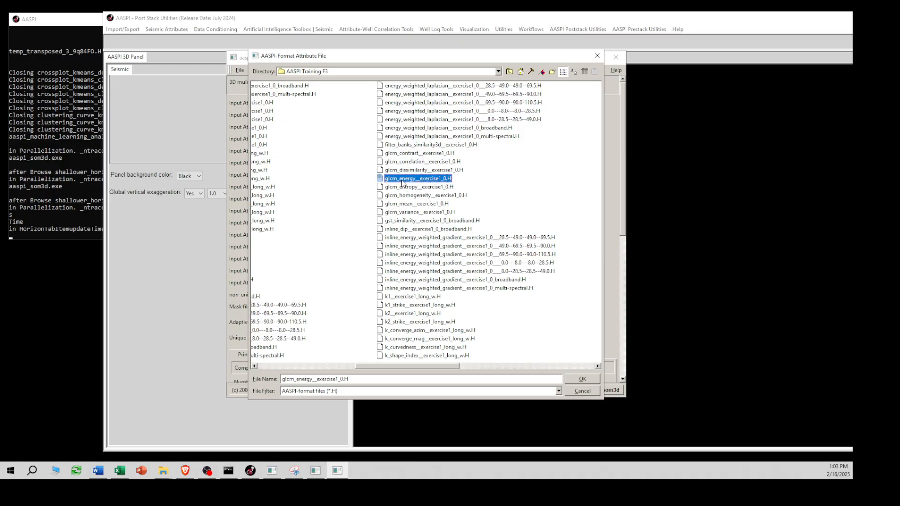
pyautogui.click(583, 378)
# - Load glcm_entropy__exercise1_0.H from the AASPI Training F3 folder as Input Attribute 3
pyautogui.click(470, 128)
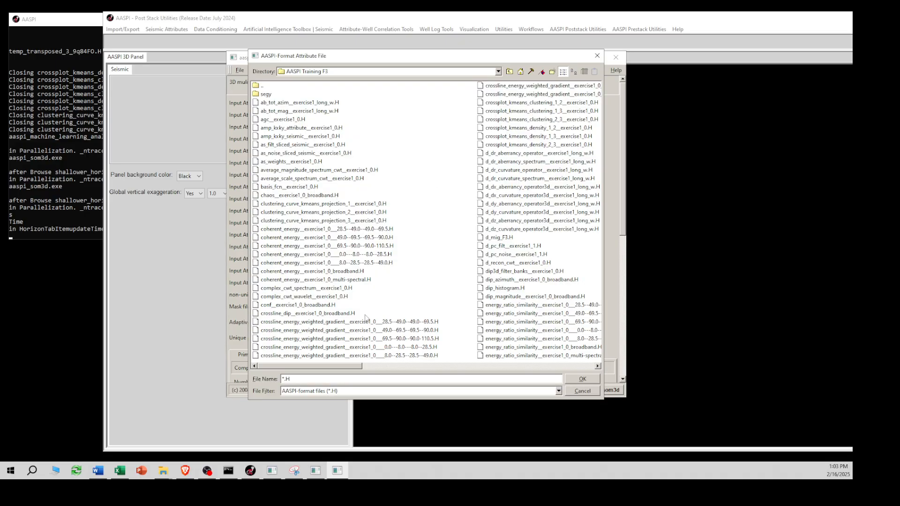
pyautogui.moveTo(352, 366); pyautogui.dragTo(459, 375)
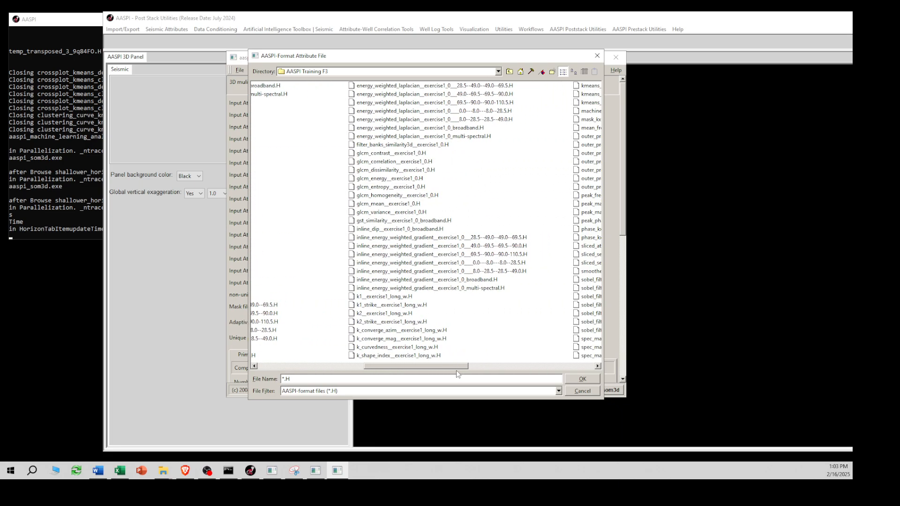
pyautogui.click(376, 188)
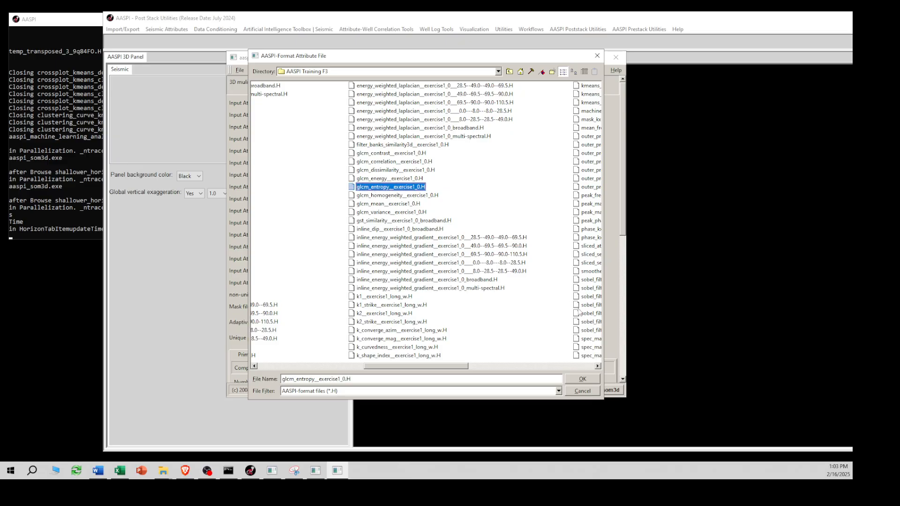
pyautogui.click(594, 378)
# - Load the peak frequency volume peak_freq_cwt__exercise1_0.H as Input Attribute 4
pyautogui.click(470, 138)
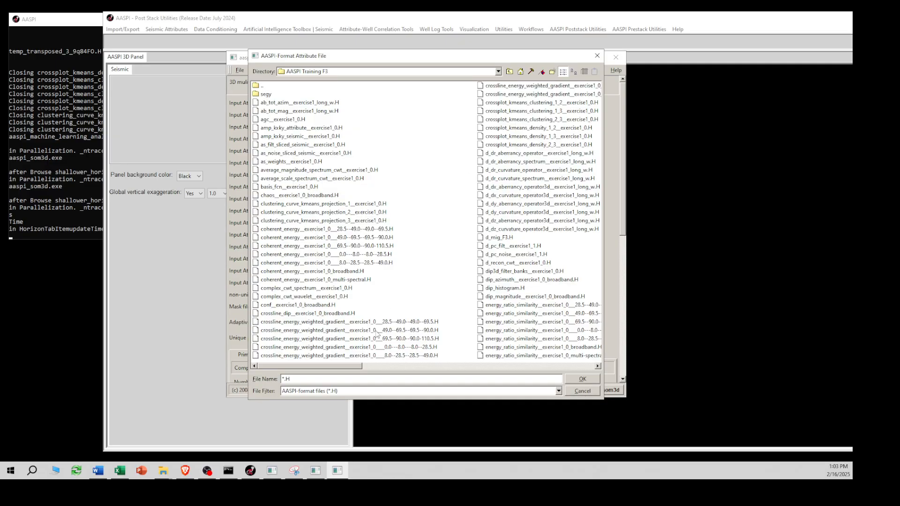
pyautogui.moveTo(356, 367); pyautogui.dragTo(511, 369)
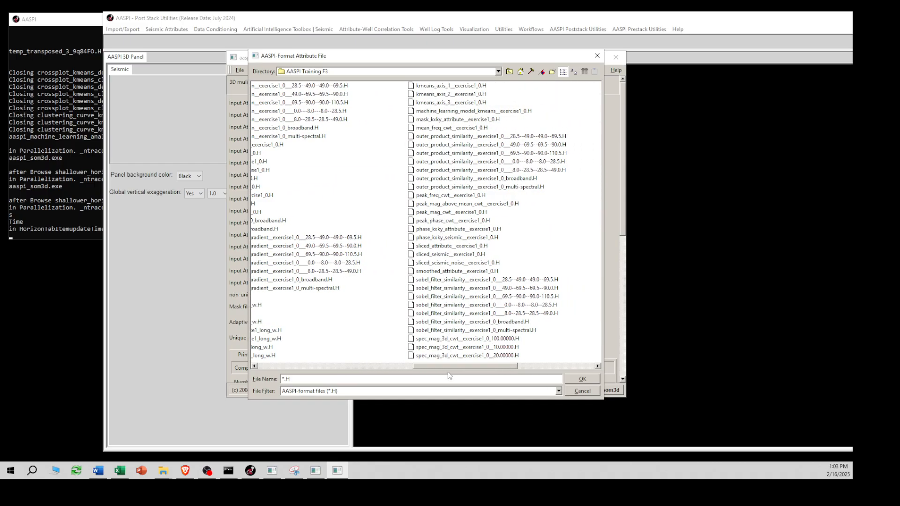
pyautogui.moveTo(450, 366)
pyautogui.mouseDown()
pyautogui.moveTo(496, 366)
pyautogui.moveTo(419, 374)
pyautogui.moveTo(461, 371)
pyautogui.mouseUp()
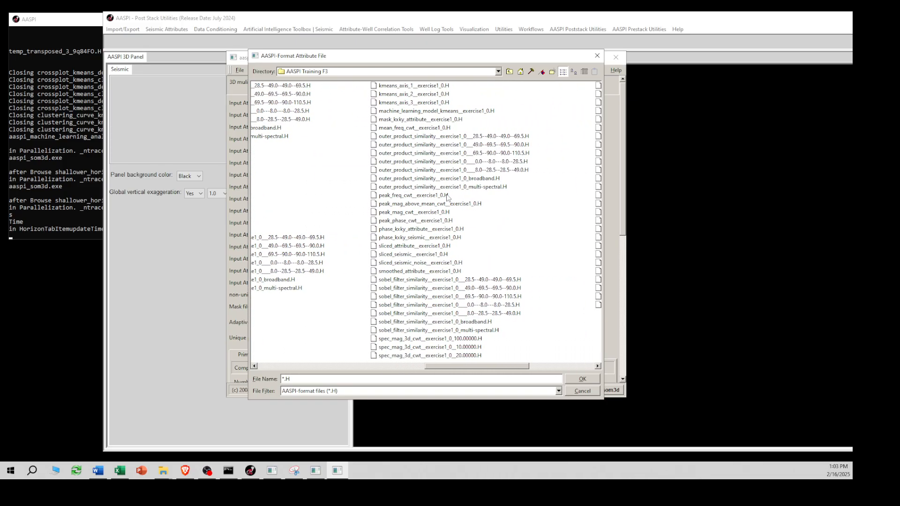
pyautogui.click(397, 195)
pyautogui.click(582, 379)
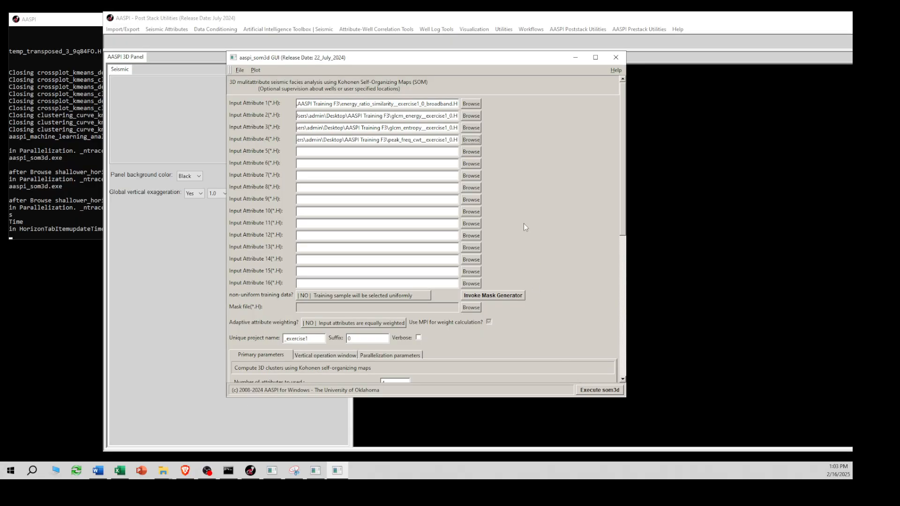
# - Load the peak magnitude volume peak_mag_cwt__exercise1_0.H as Input Attribute 5
pyautogui.click(471, 151)
pyautogui.moveTo(345, 366); pyautogui.dragTo(505, 366)
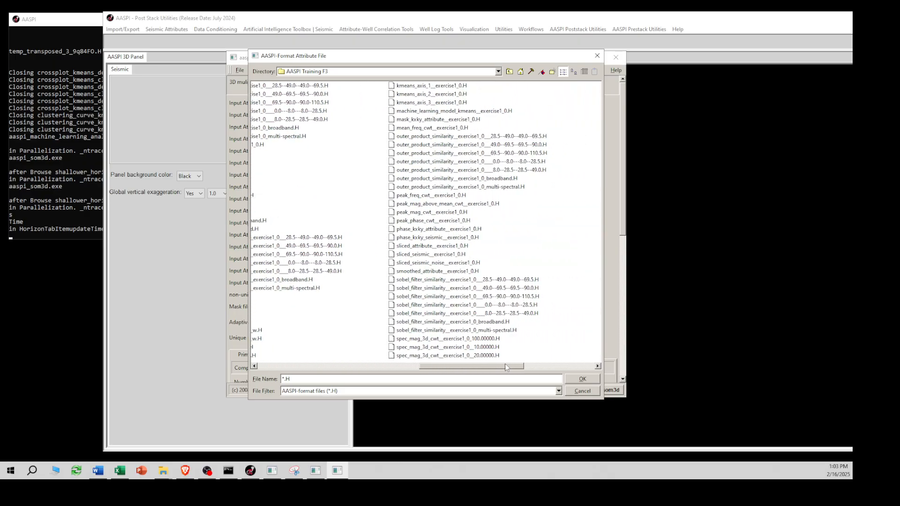
pyautogui.click(417, 212)
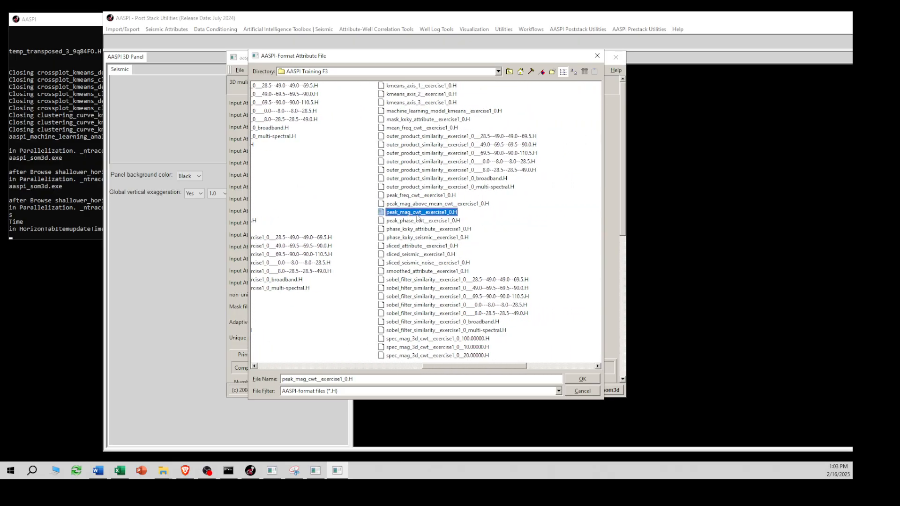
pyautogui.click(585, 379)
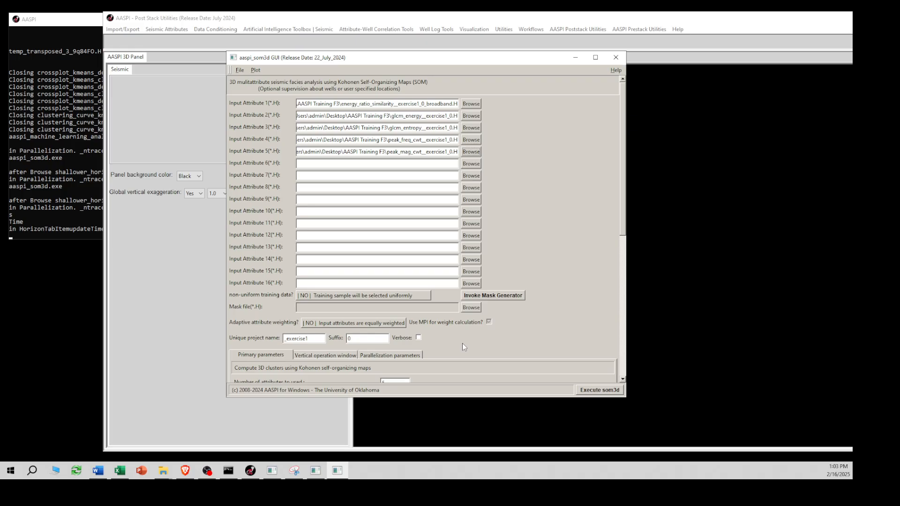
# - Load the spectral bandwidth volume spectral_bandwidth_cwt__exercise1_0.H as Input Attribute 6
pyautogui.click(471, 163)
pyautogui.moveTo(361, 366); pyautogui.dragTo(623, 357)
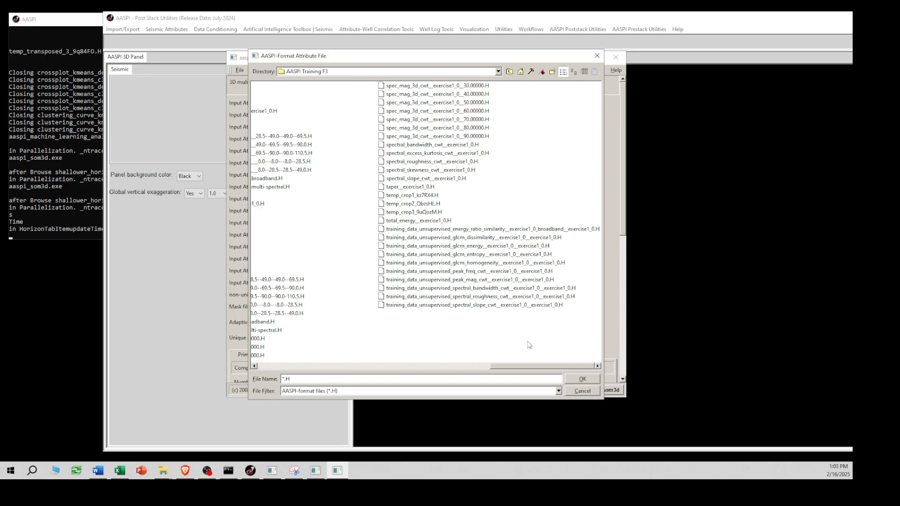
pyautogui.moveTo(551, 366); pyautogui.dragTo(510, 375)
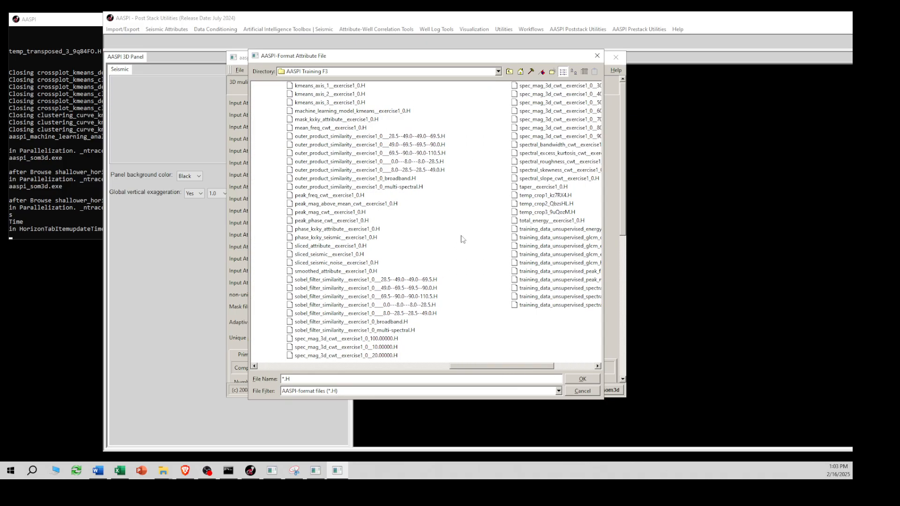
pyautogui.click(527, 145)
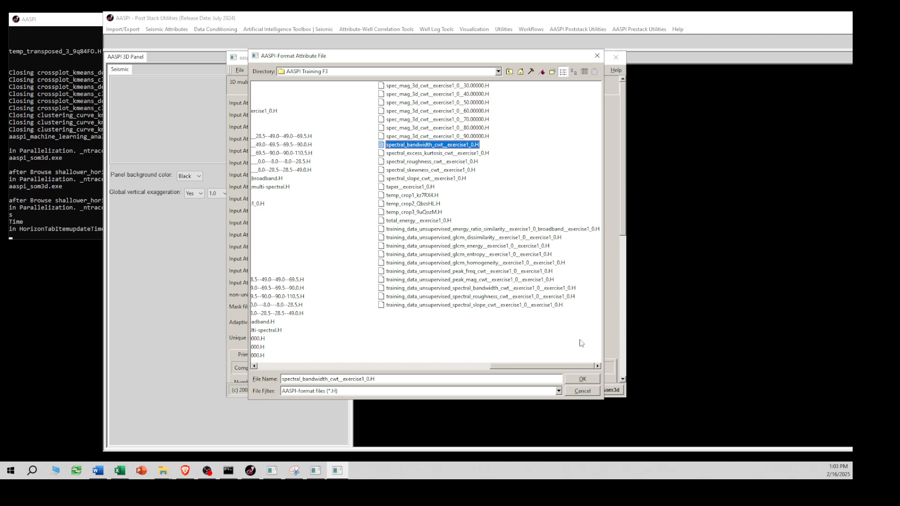
pyautogui.click(583, 379)
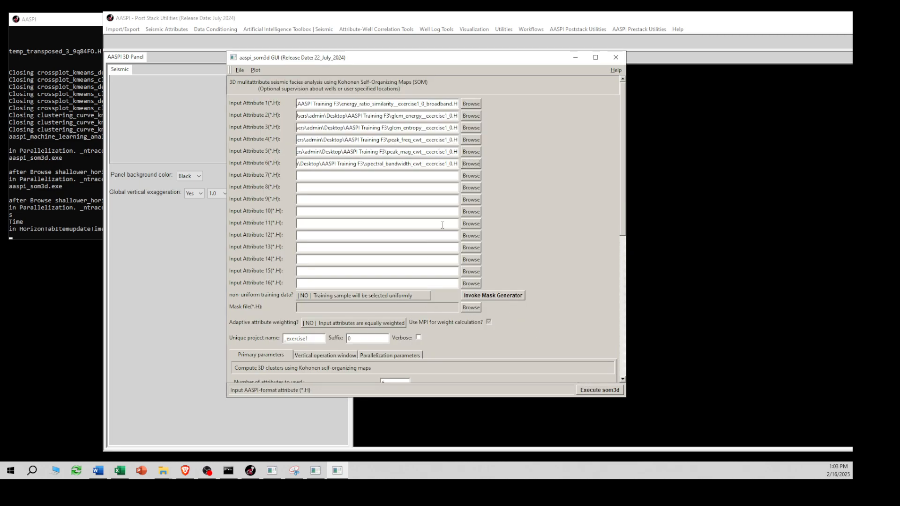
# - Load the spectral roughness volume spectral_roughness_cwt__exercise1_0.H as Input Attribute 7
pyautogui.click(471, 176)
pyautogui.moveTo(343, 368); pyautogui.dragTo(553, 366)
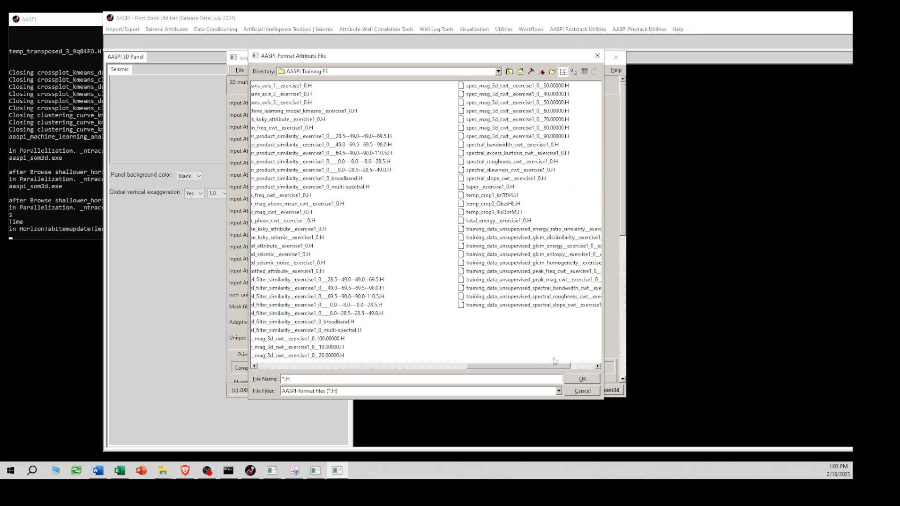
pyautogui.click(499, 162)
pyautogui.click(598, 377)
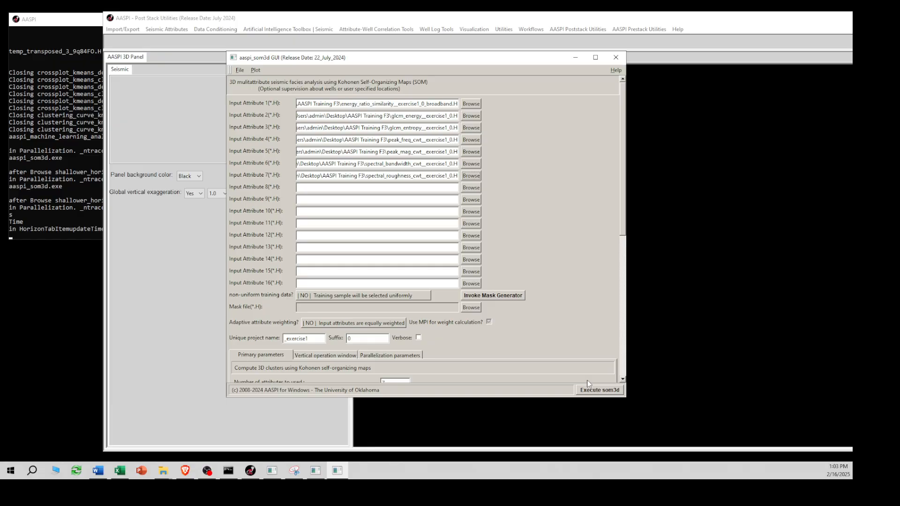
# - Load the spectral slope volume spectral_slope_cwt__exercise1_0.H as Input Attribute 8
pyautogui.click(470, 193)
pyautogui.moveTo(363, 369); pyautogui.dragTo(596, 365)
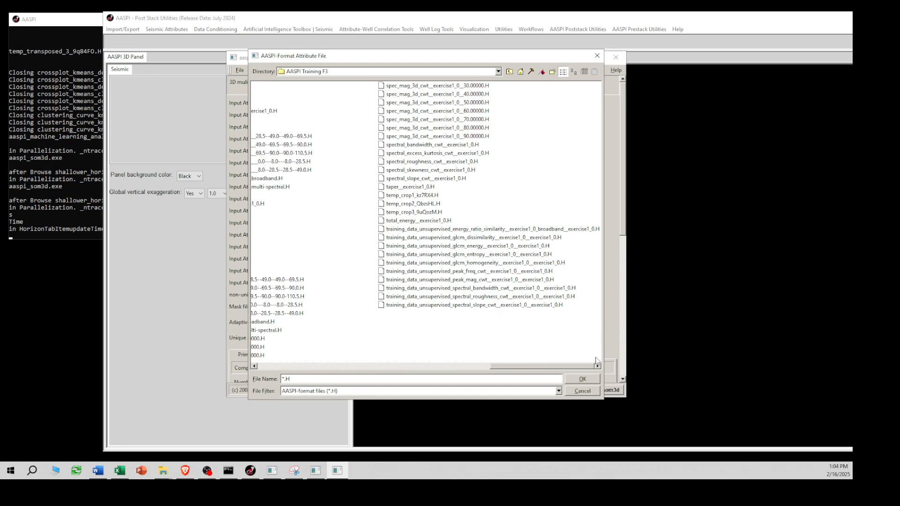
pyautogui.click(398, 180)
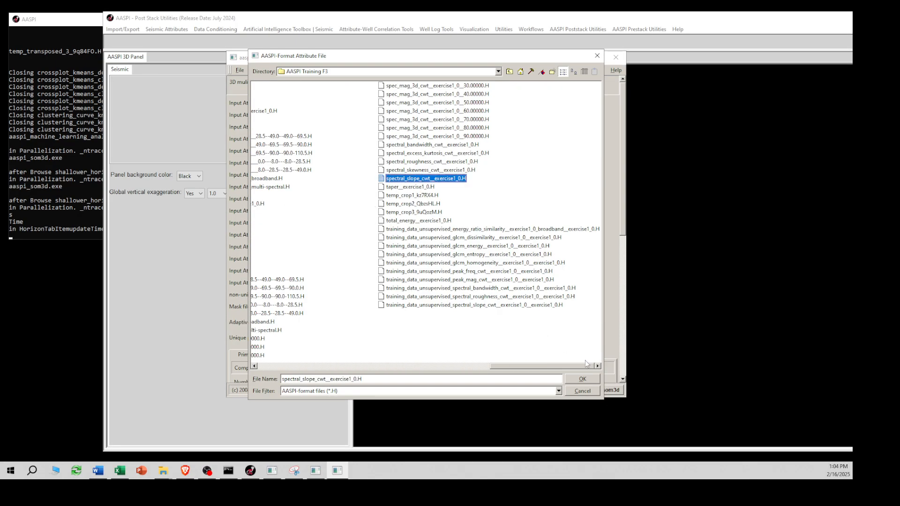
pyautogui.click(580, 380)
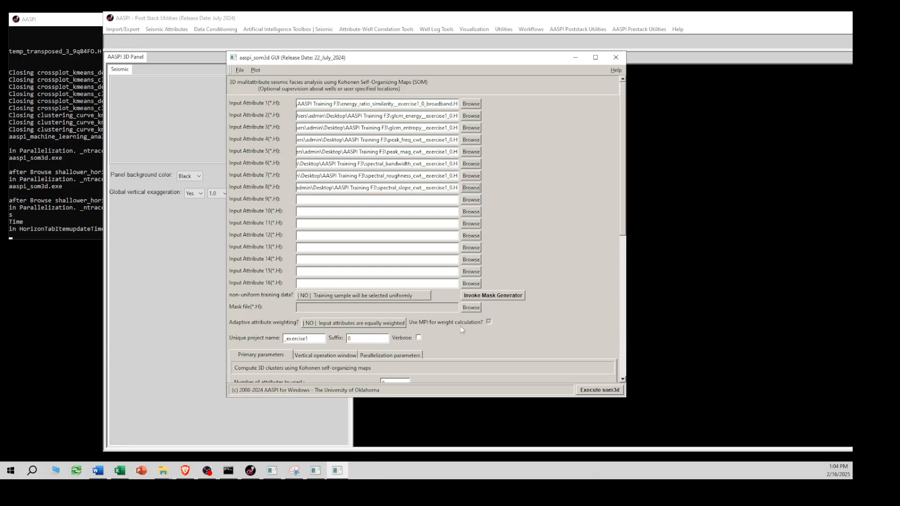
# - Execute som3d with the default primary parameters, and close the program completion status window once the run ends
pyautogui.scroll(-1, 417, 339)
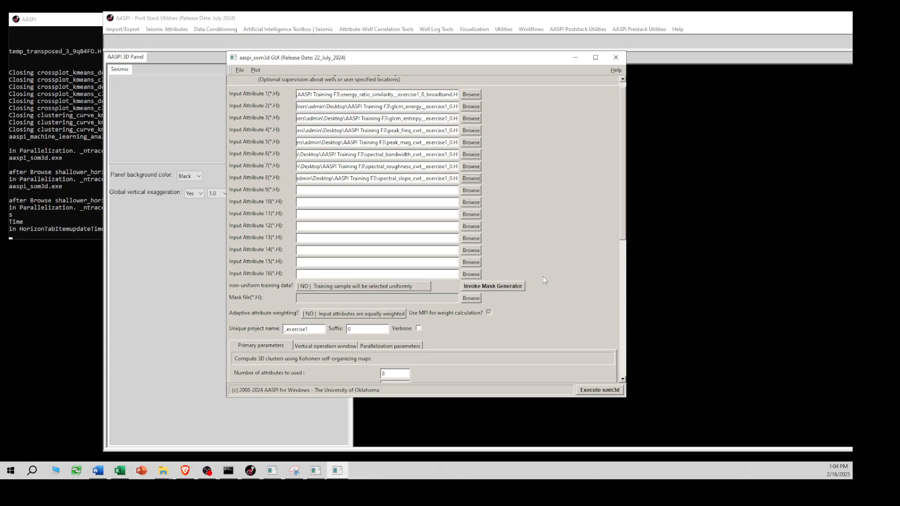
pyautogui.moveTo(622, 213); pyautogui.dragTo(574, 308)
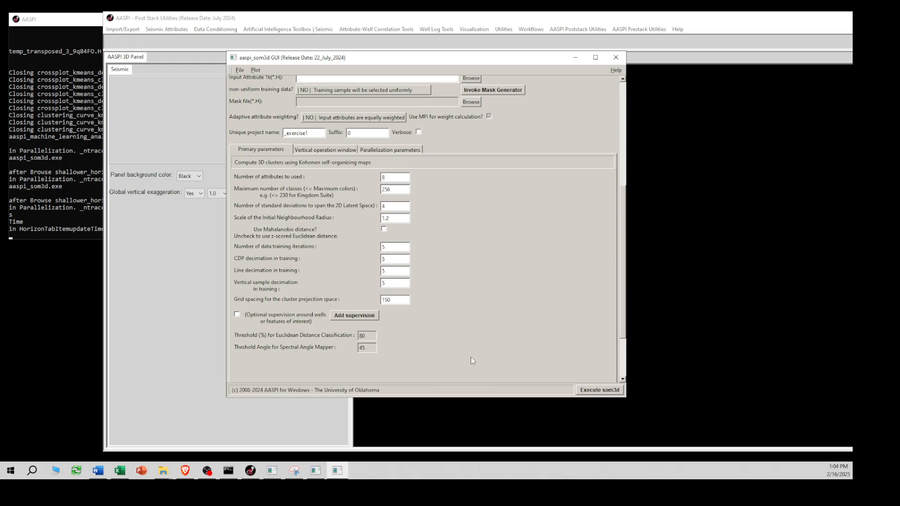
pyautogui.scroll(-3, 615, 344)
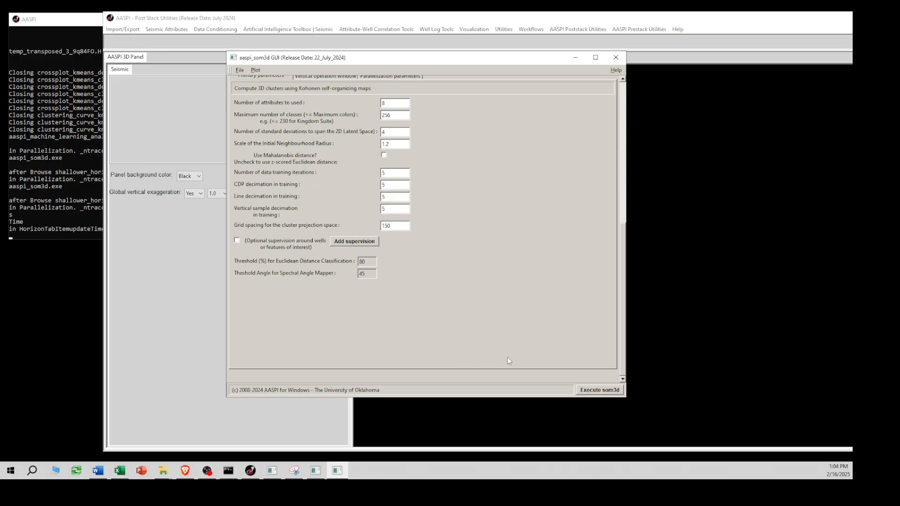
pyautogui.click(592, 393)
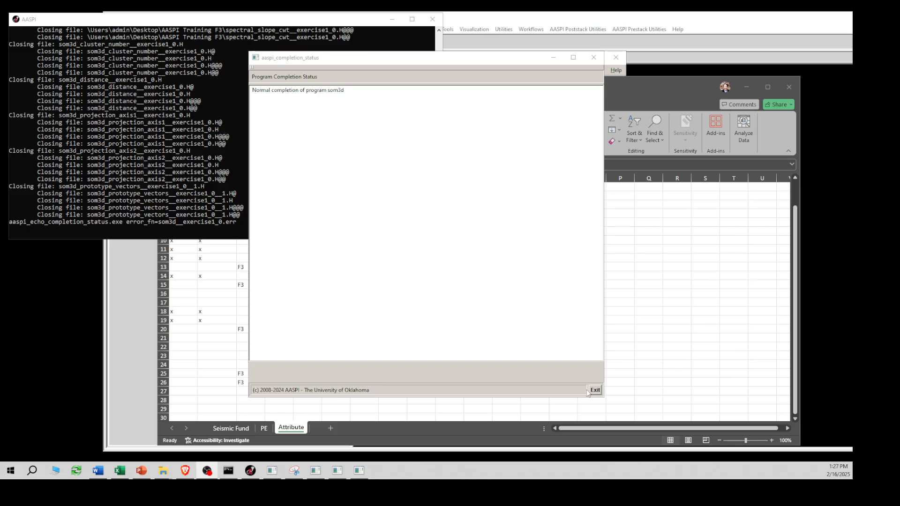
pyautogui.click(744, 88)
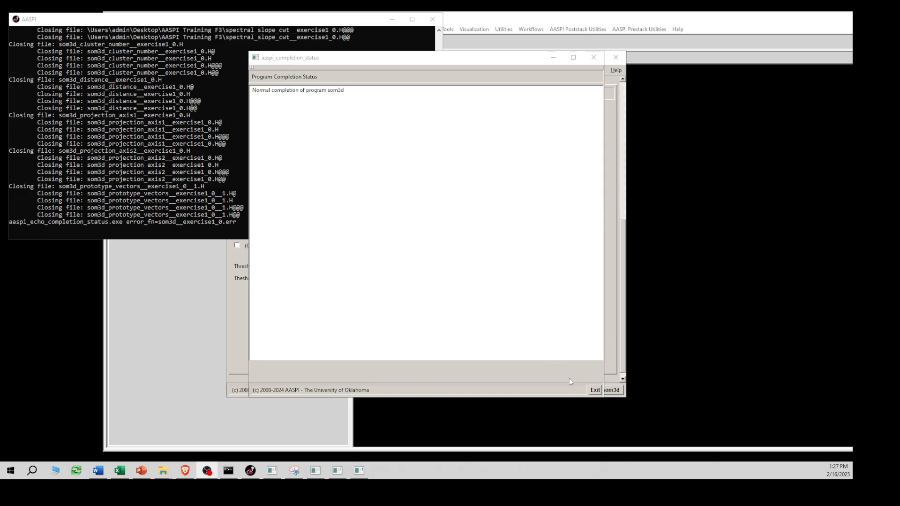
pyautogui.click(595, 389)
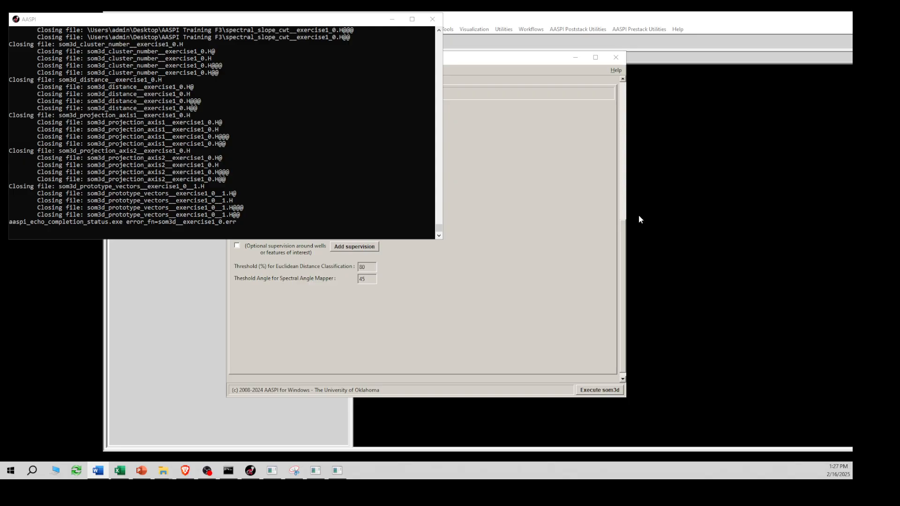
# - Return to the main AASPI Post Stack Utilities window and open the Crossplot display tool
pyautogui.click(471, 22)
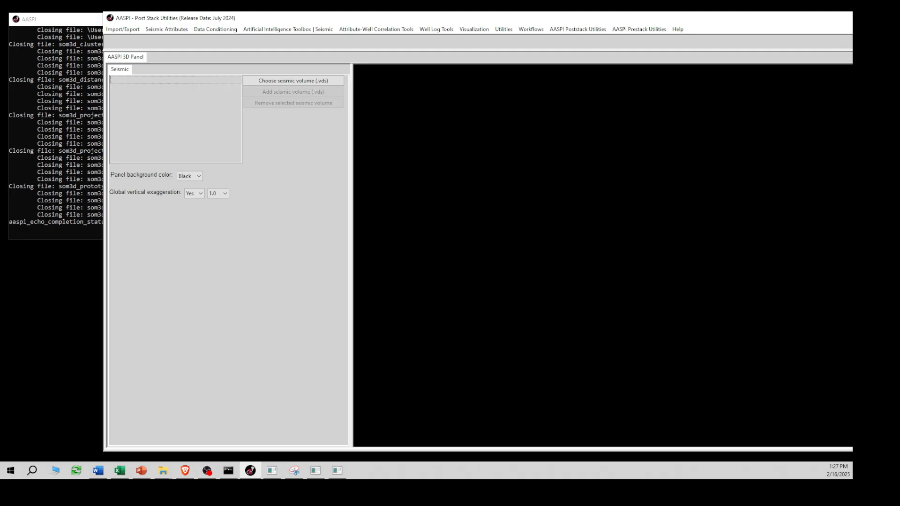
pyautogui.click(475, 29)
pyautogui.moveTo(476, 71)
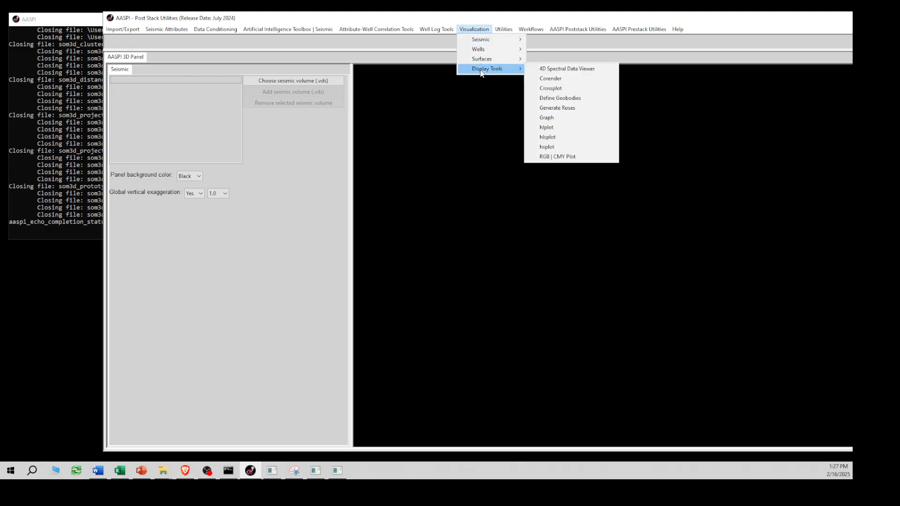
pyautogui.click(550, 89)
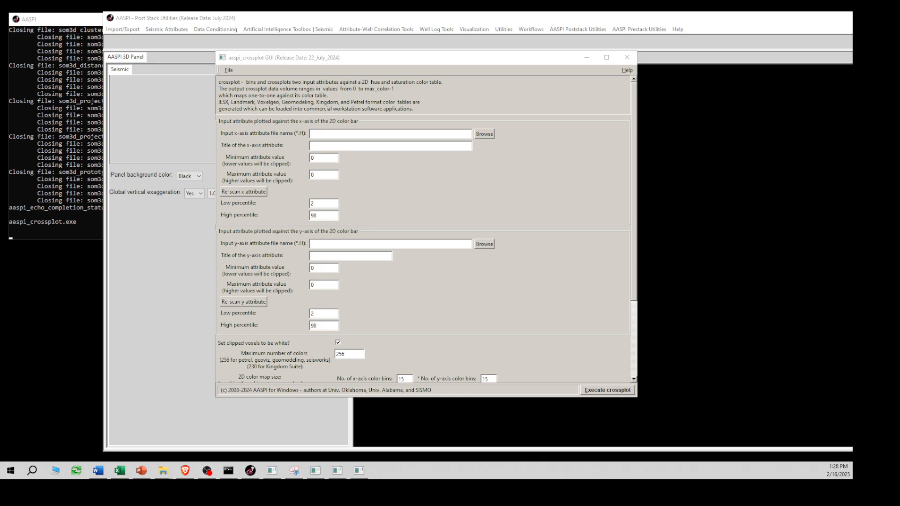
# - Load som3d_projection_axis1__exercise1_0.H as the crossplot's x-axis attribute
pyautogui.click(480, 136)
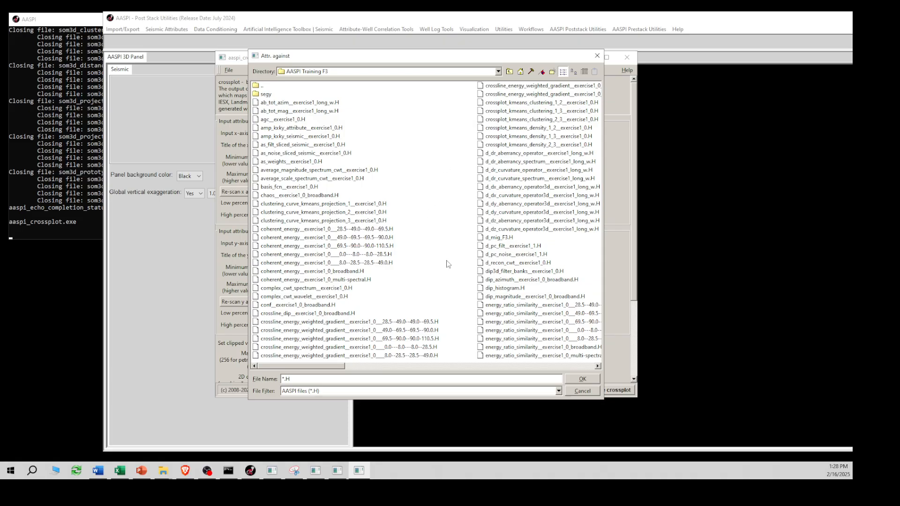
pyautogui.moveTo(332, 365); pyautogui.dragTo(477, 369)
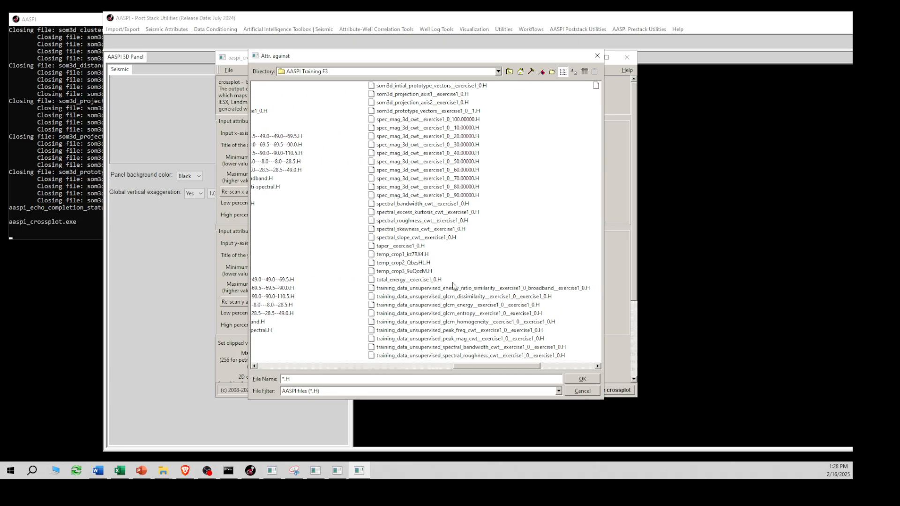
pyautogui.click(416, 94)
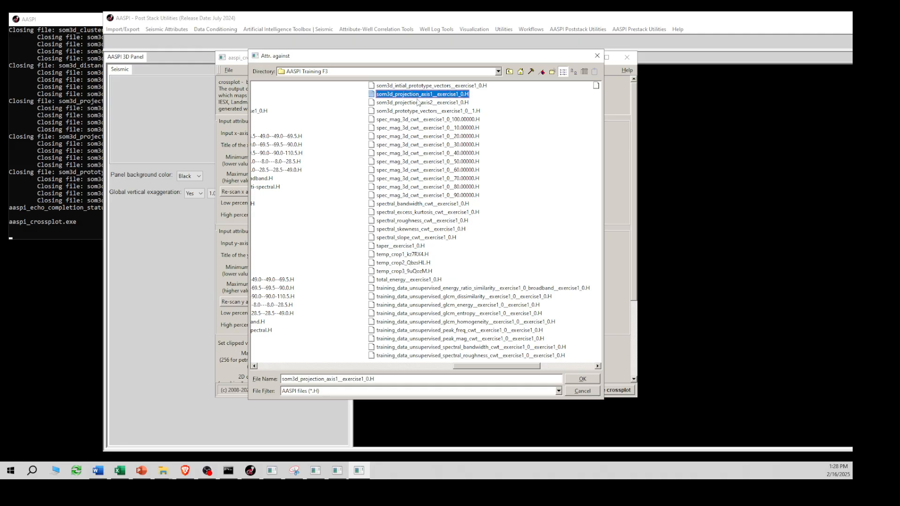
pyautogui.click(584, 378)
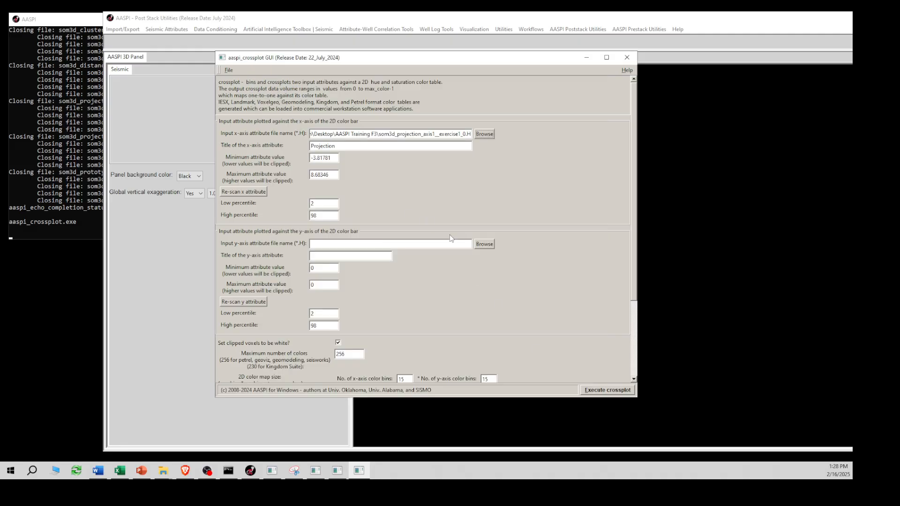
# - Load som3d_projection_axis2__exercise1_0.H as the crossplot's y-axis attribute
pyautogui.click(484, 244)
pyautogui.moveTo(302, 367); pyautogui.dragTo(496, 360)
pyautogui.click(505, 359)
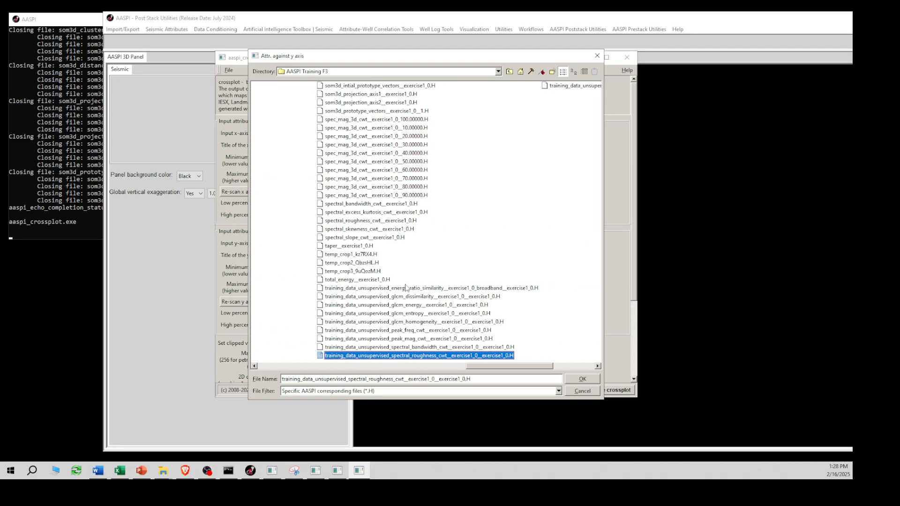
pyautogui.click(357, 103)
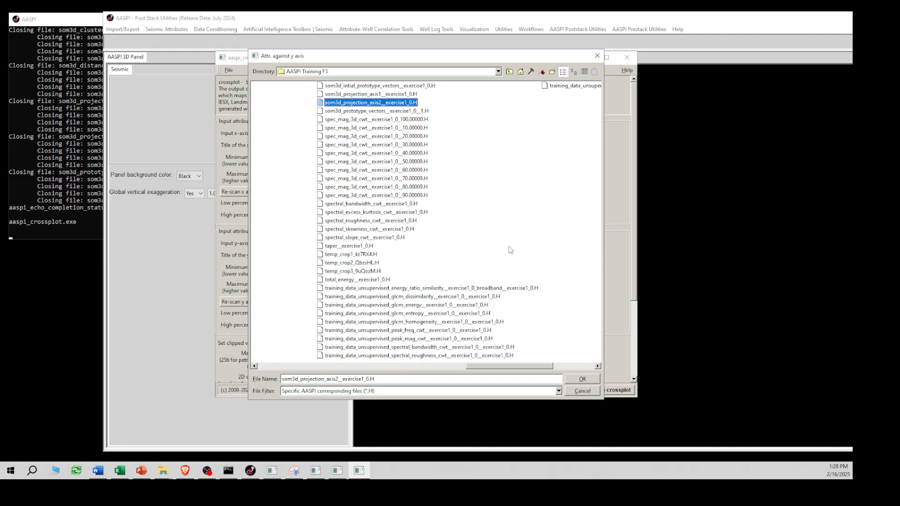
pyautogui.click(581, 379)
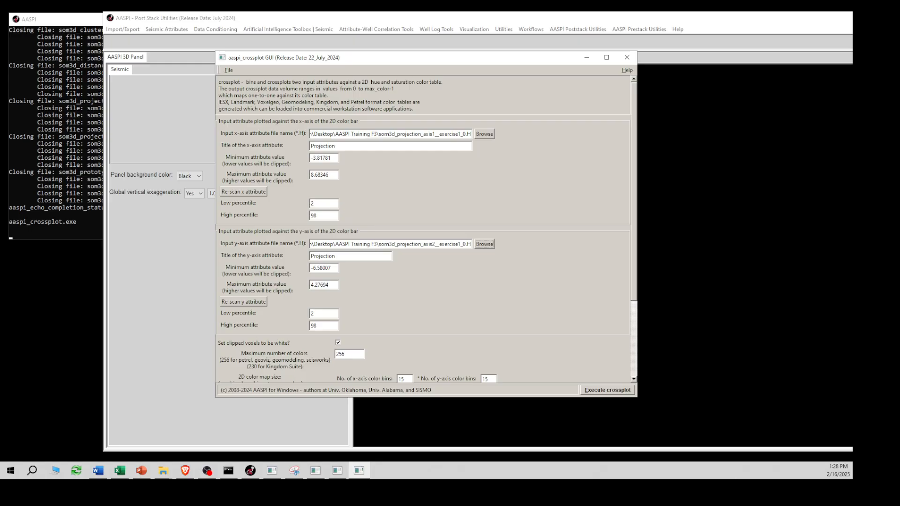
# - Execute the crossplot with the default color, bin, title and output settings, and bring the AASPI console forward to follow the run
pyautogui.scroll(-2, 339, 366)
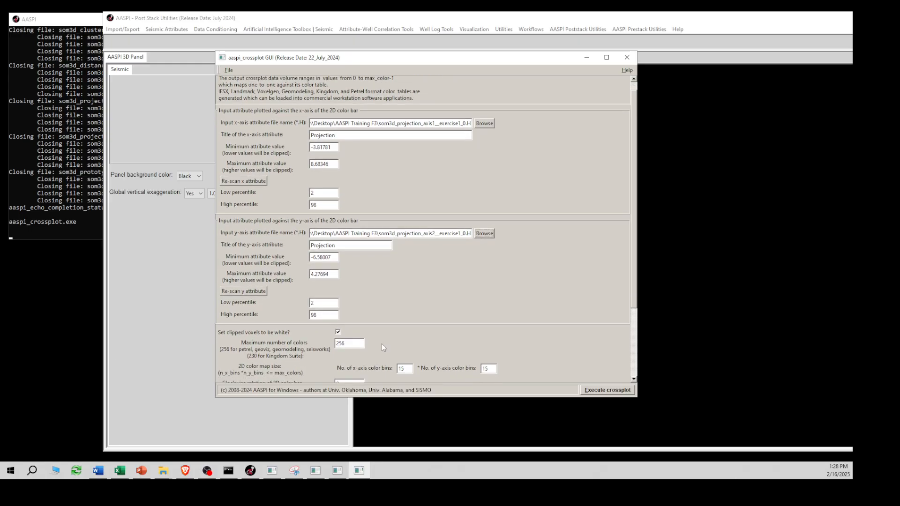
pyautogui.scroll(-6, 624, 323)
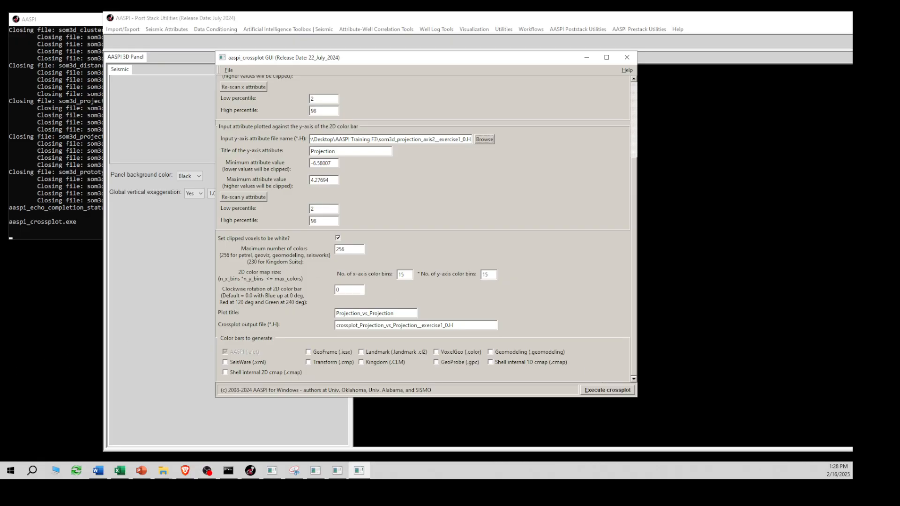
pyautogui.click(597, 393)
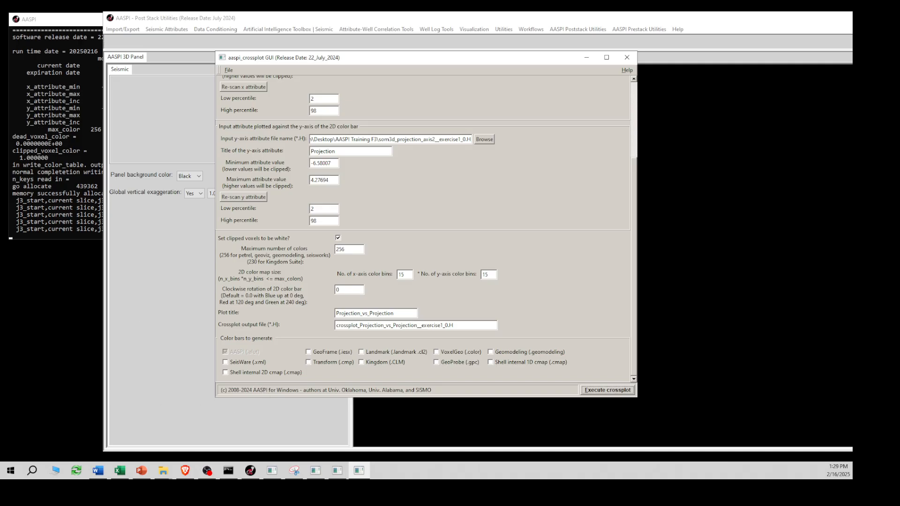
pyautogui.click(66, 23)
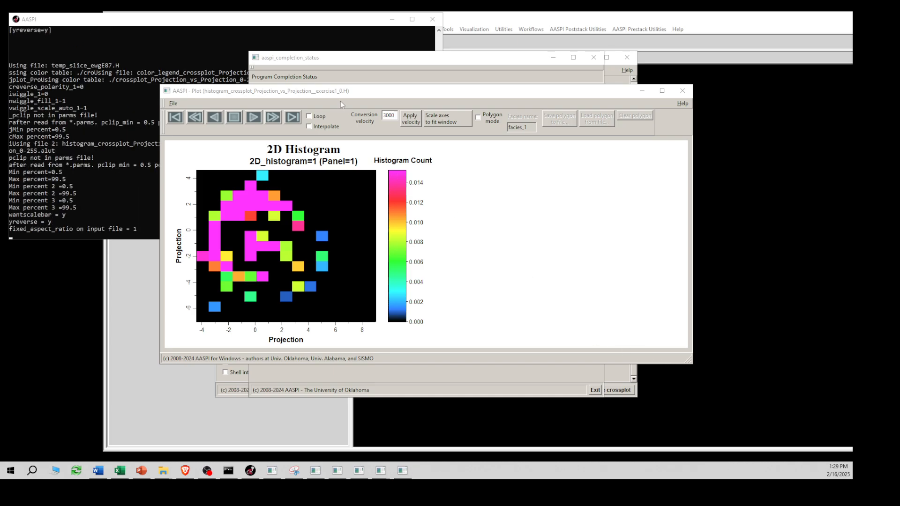
# - Spread out the stacked result plots by moving the 2D Histogram, time-slice and corendered legend windows apart
pyautogui.moveTo(336, 93); pyautogui.dragTo(488, 141)
pyautogui.click(248, 96)
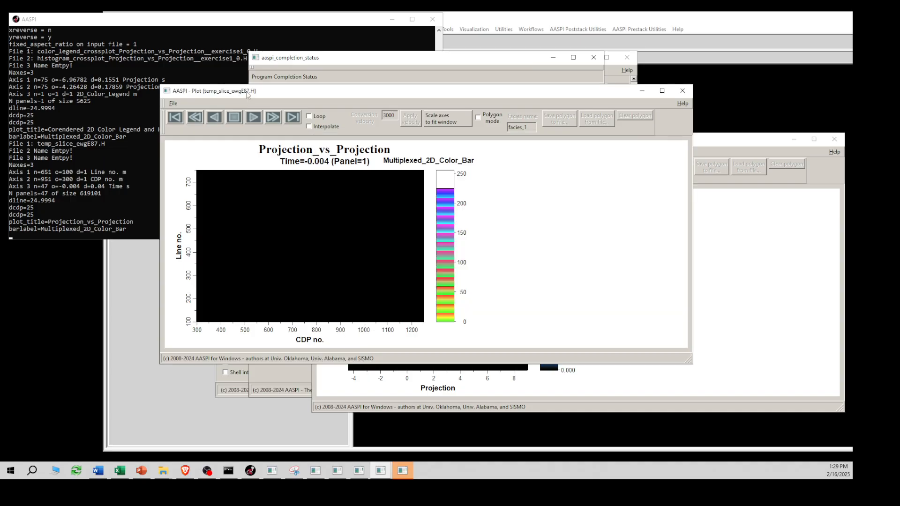
pyautogui.moveTo(248, 94); pyautogui.dragTo(165, 256)
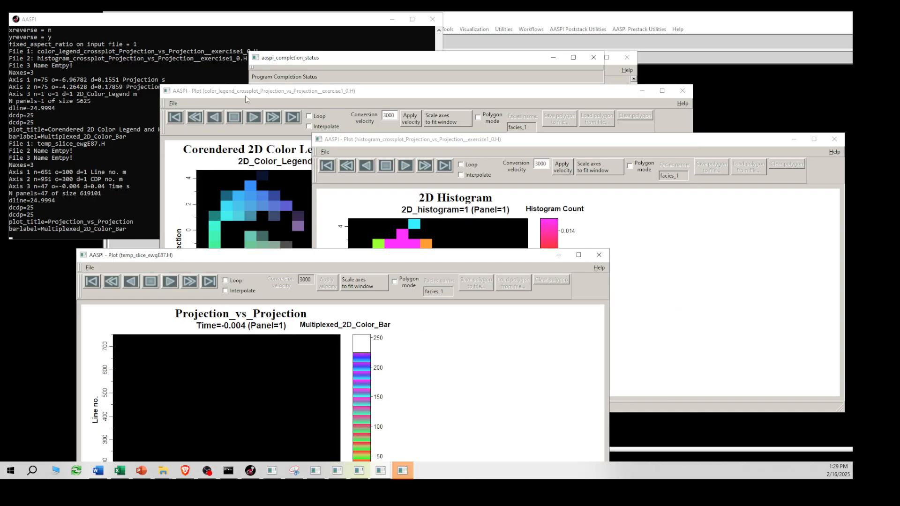
pyautogui.moveTo(247, 99); pyautogui.dragTo(154, 202)
# - View the 2D Color Legend plot at full screen, restore it, make its window narrower and taller, and set it aside from the others
pyautogui.doubleClick(257, 92)
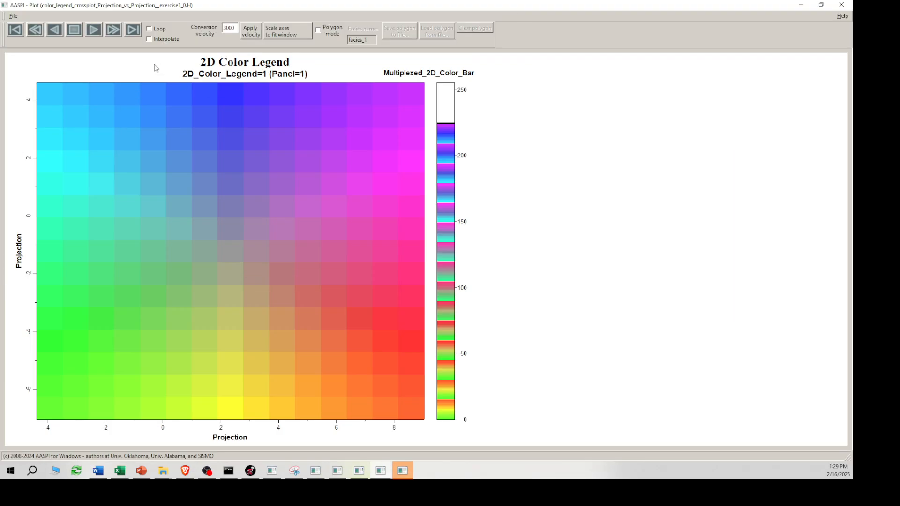
pyautogui.click(821, 5)
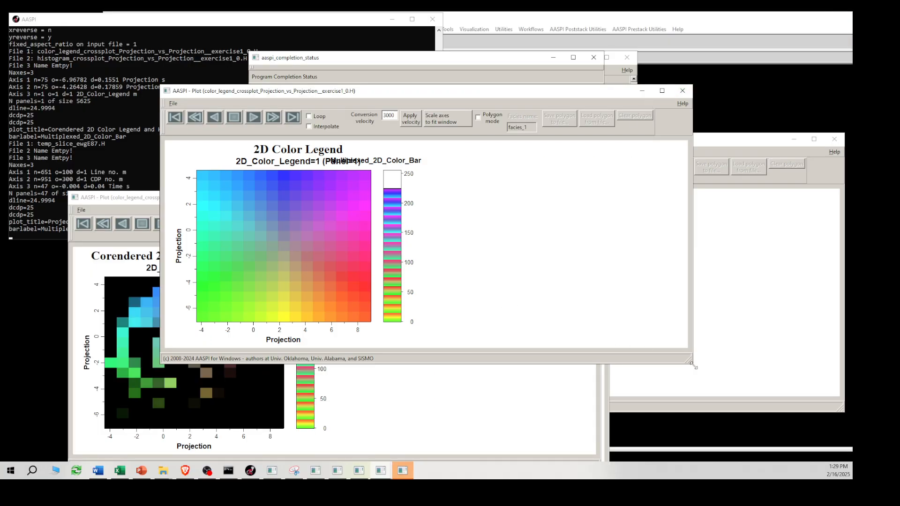
pyautogui.moveTo(690, 362); pyautogui.dragTo(501, 444)
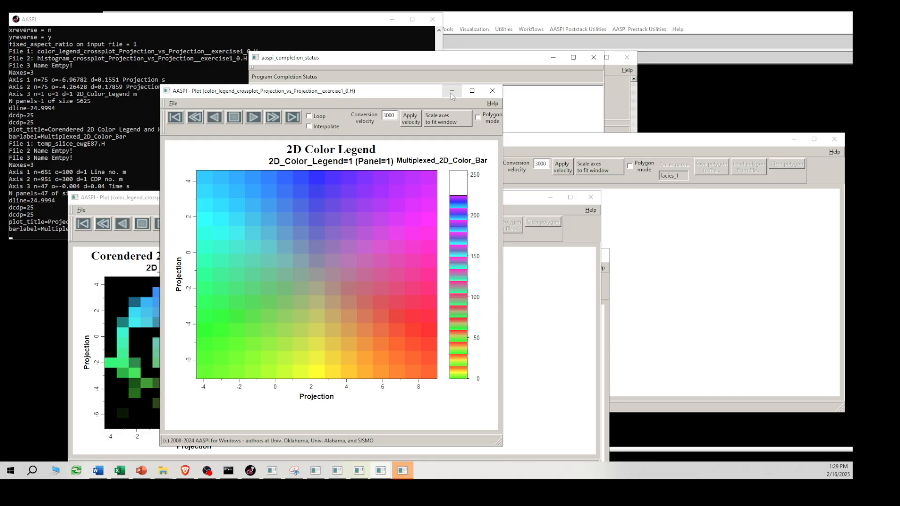
pyautogui.moveTo(368, 97); pyautogui.dragTo(693, 45)
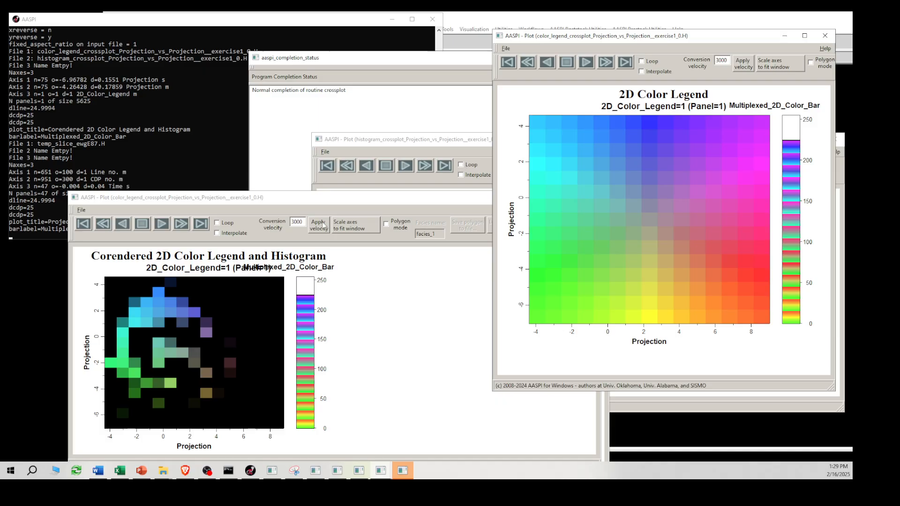
# - Reposition and resize the Corendered 2D Color Legend and Histogram window, and close the program completion status window
pyautogui.moveTo(211, 197); pyautogui.dragTo(188, 73)
pyautogui.moveTo(575, 345); pyautogui.dragTo(351, 430)
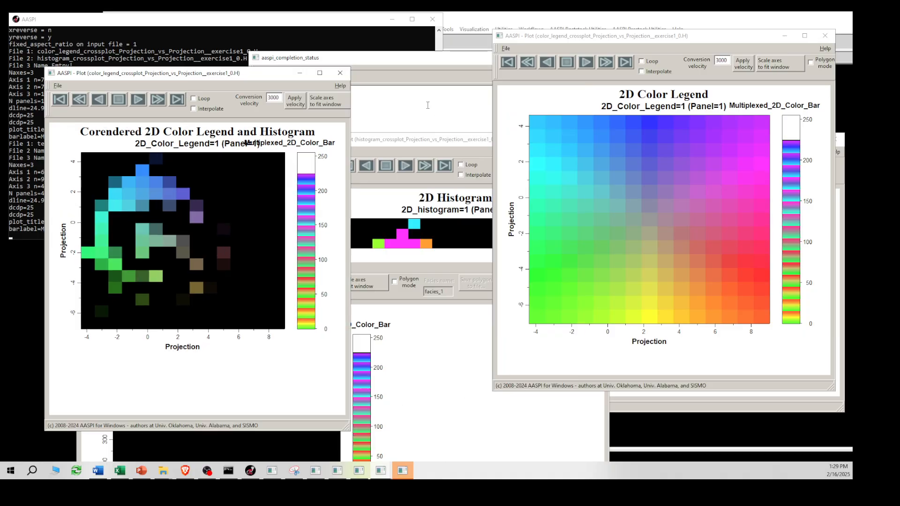
pyautogui.click(423, 106)
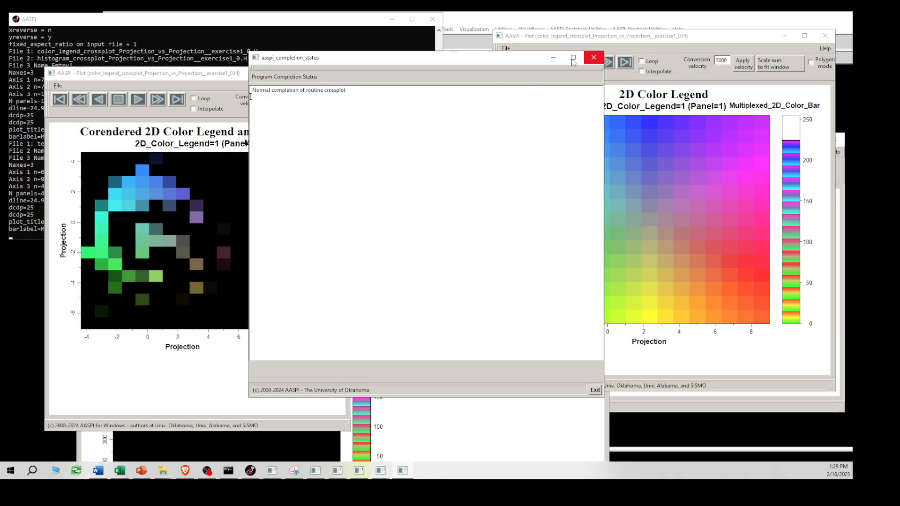
pyautogui.click(593, 57)
# - Make the 2D Histogram window narrower and taller, and align it side by side with the corendered legend and histogram plot
pyautogui.moveTo(442, 141); pyautogui.dragTo(346, 71)
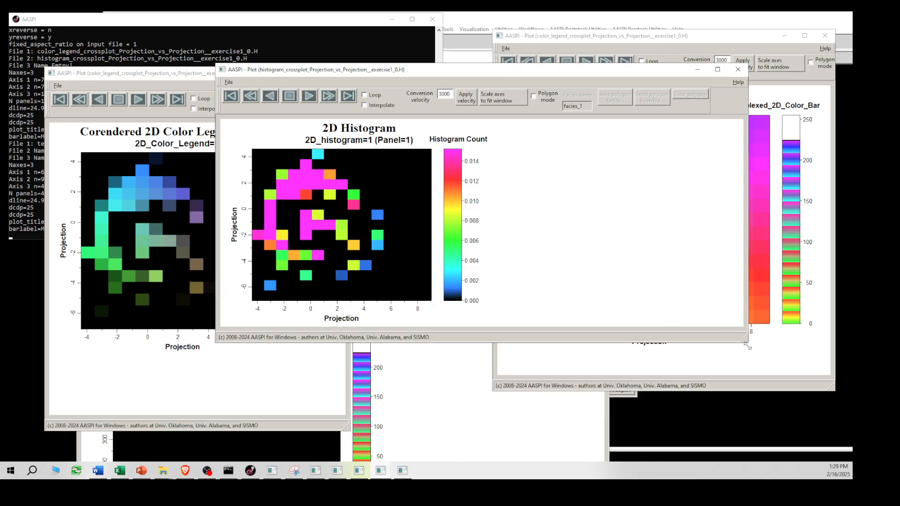
pyautogui.moveTo(748, 345); pyautogui.dragTo(526, 439)
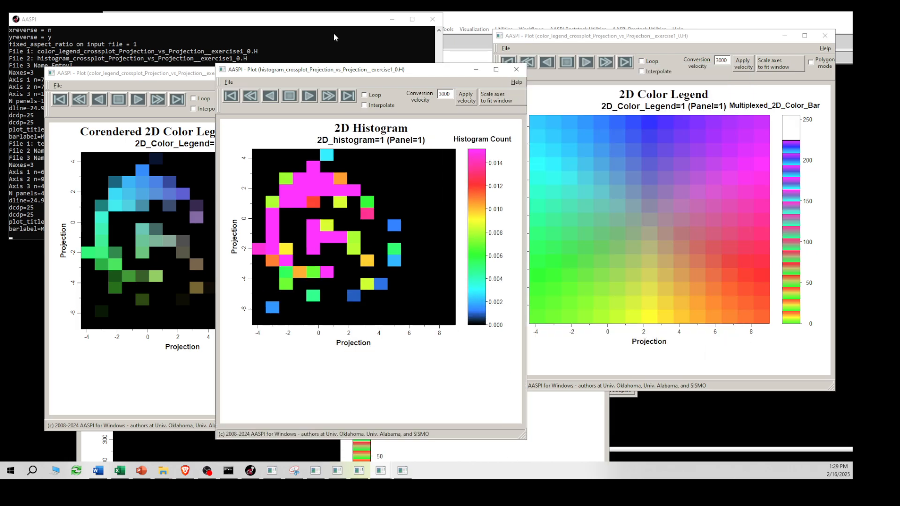
pyautogui.moveTo(334, 70); pyautogui.dragTo(498, 56)
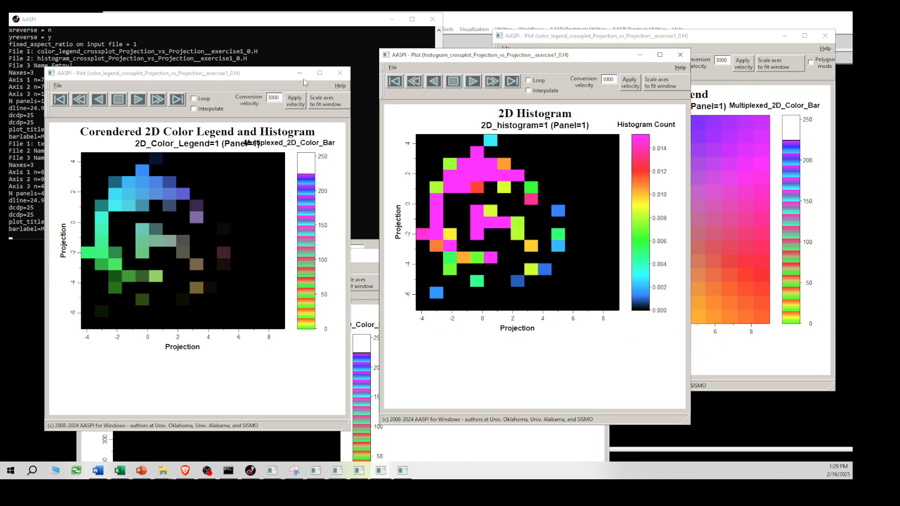
pyautogui.moveTo(296, 78); pyautogui.dragTo(314, 59)
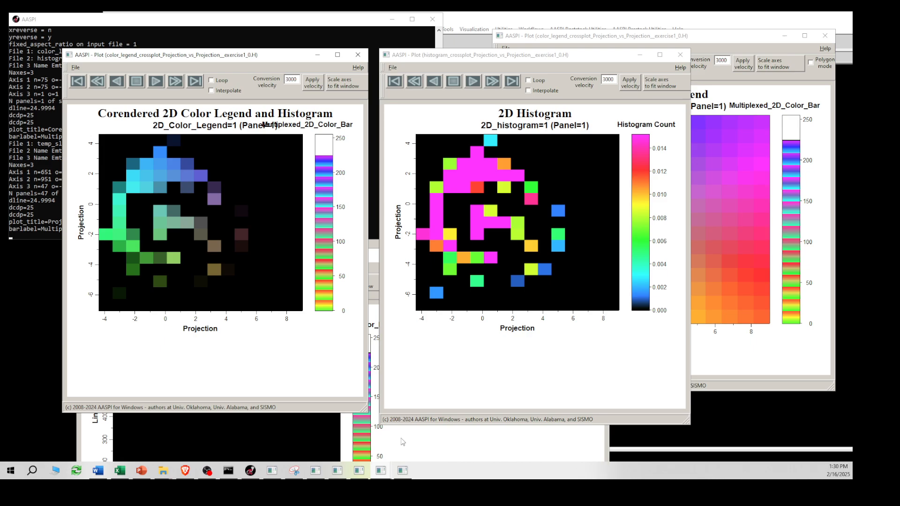
# - Bring the Projection_vs_Projection time-slice plot forward, enlarge it, and animate forward through its slices, pausing at times 0.596 and 1.276
pyautogui.moveTo(237, 254); pyautogui.dragTo(246, 73)
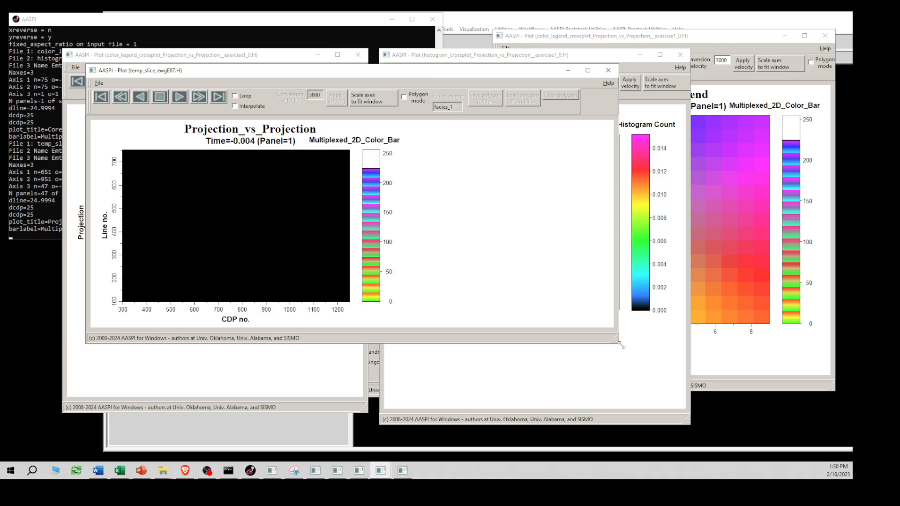
pyautogui.moveTo(618, 346); pyautogui.dragTo(592, 439)
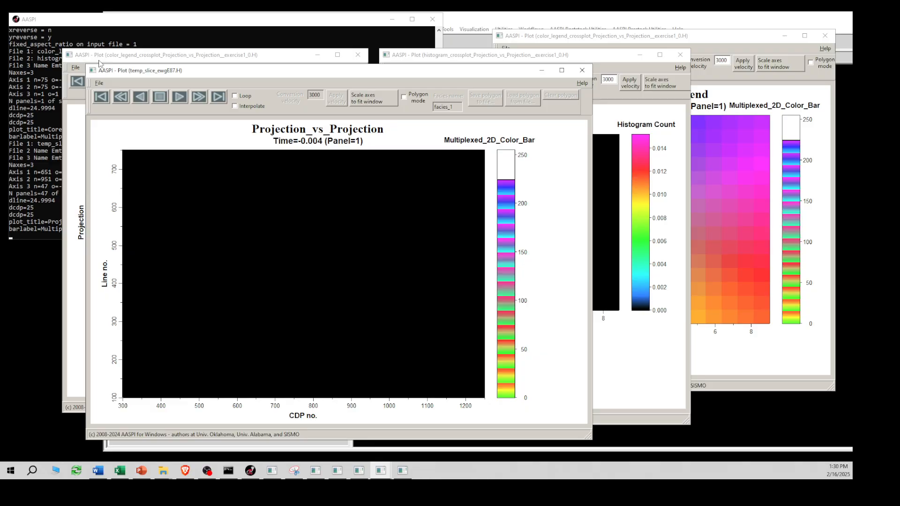
pyautogui.click(179, 97)
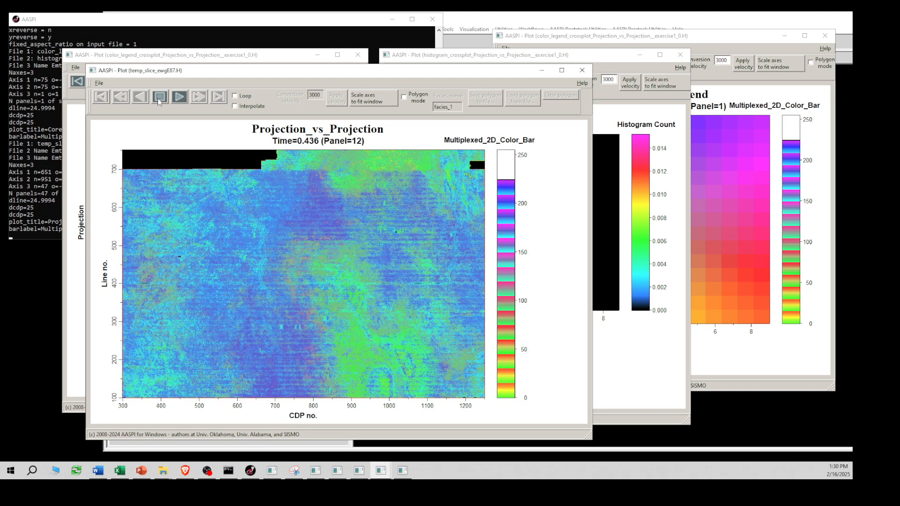
pyautogui.click(160, 99)
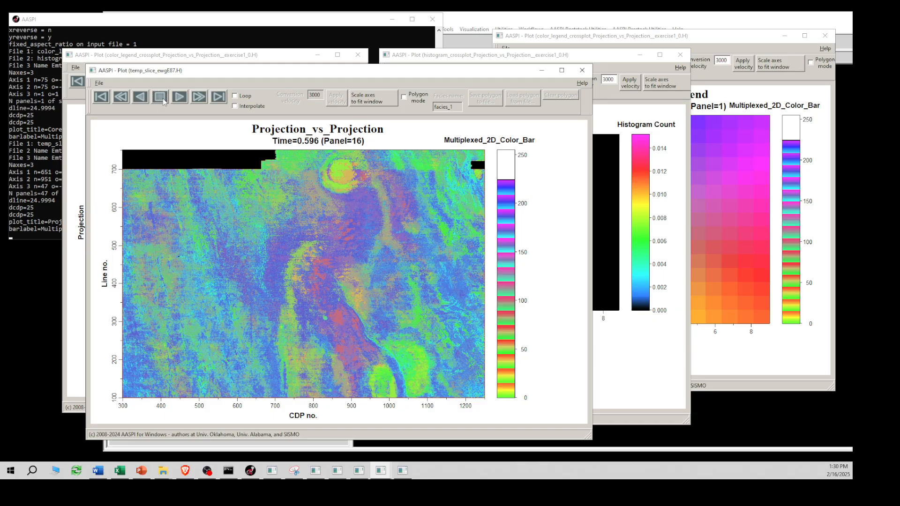
pyautogui.click(179, 99)
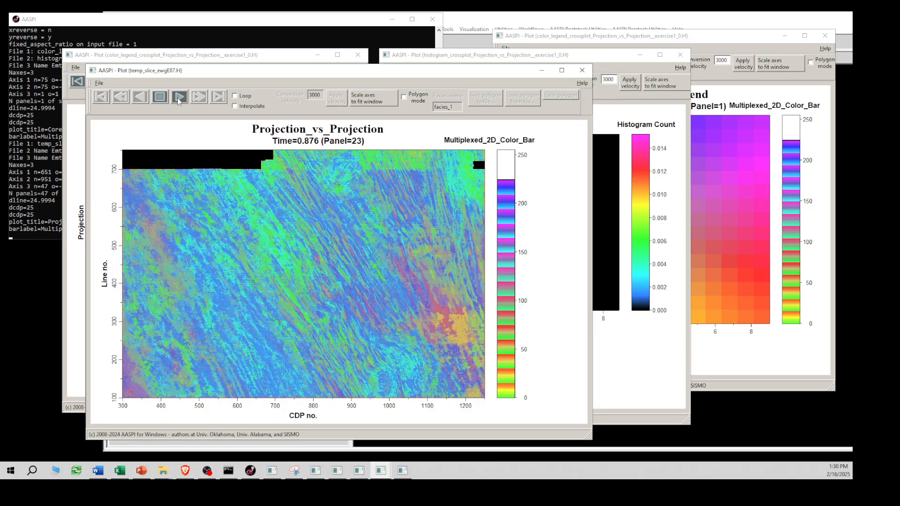
pyautogui.click(161, 100)
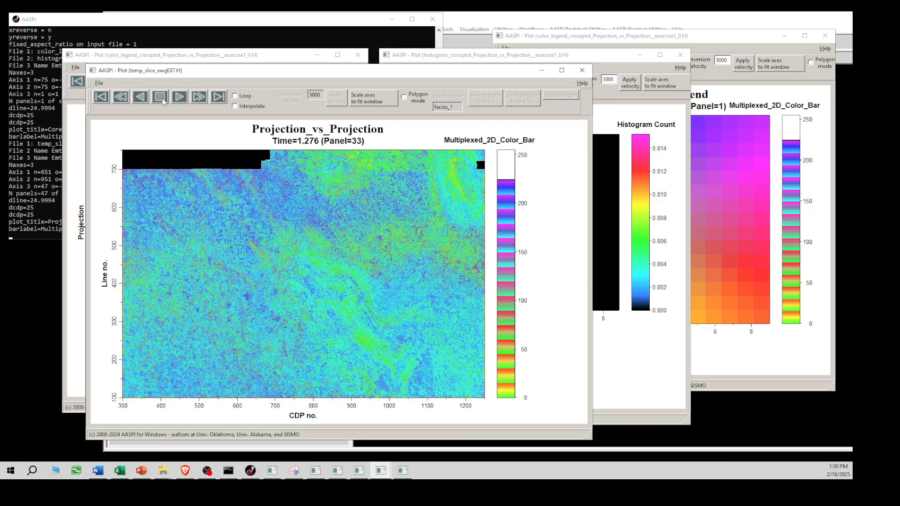
pyautogui.click(197, 98)
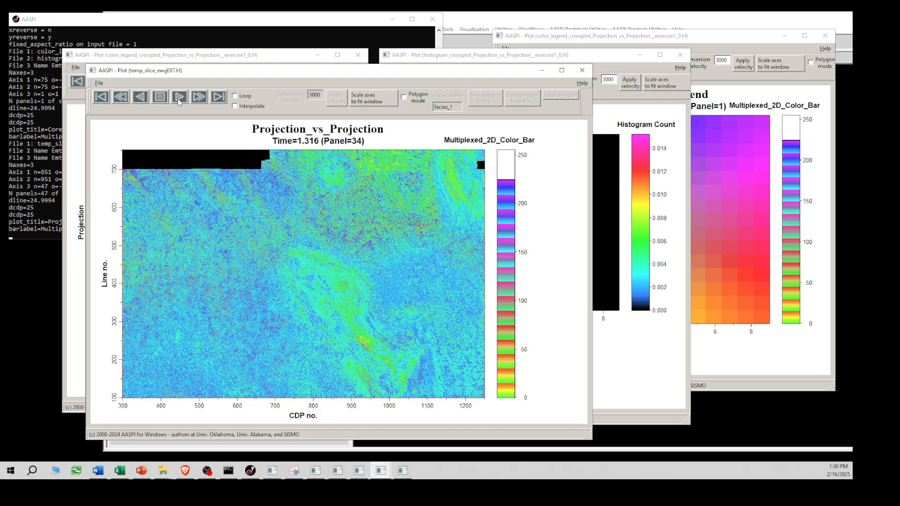
pyautogui.click(178, 97)
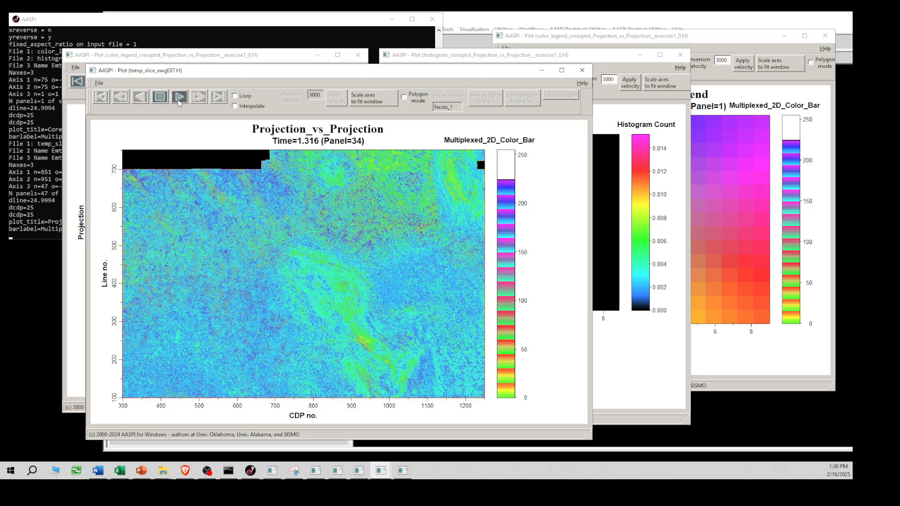